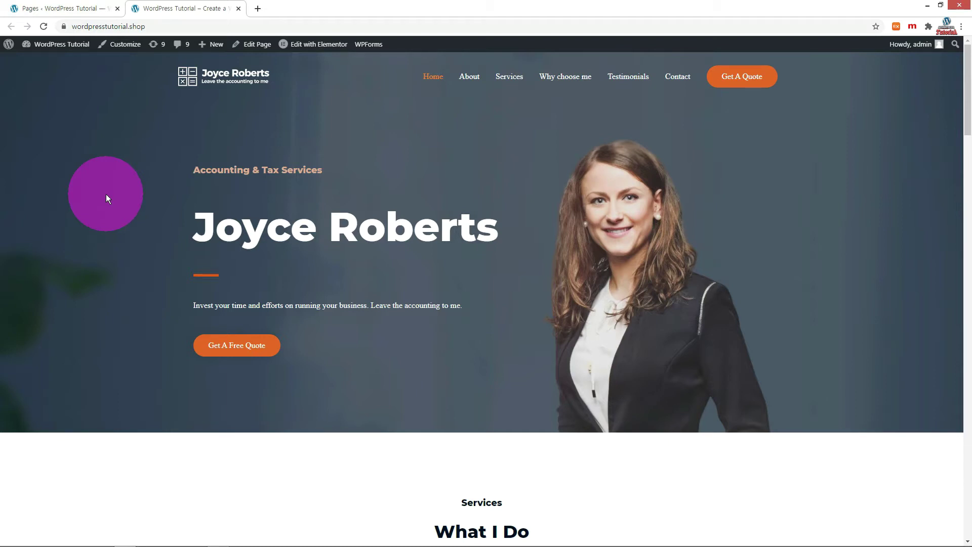
Step: Open the accounting site's About page on the live site
{"action": "left_click", "coordinate": [466, 77]}
Step: Scroll through the live About page, then return to the admin Pages list to edit About
{"action": "scroll", "coordinate": [495, 233], "scroll_direction": "down", "scroll_amount": 7}
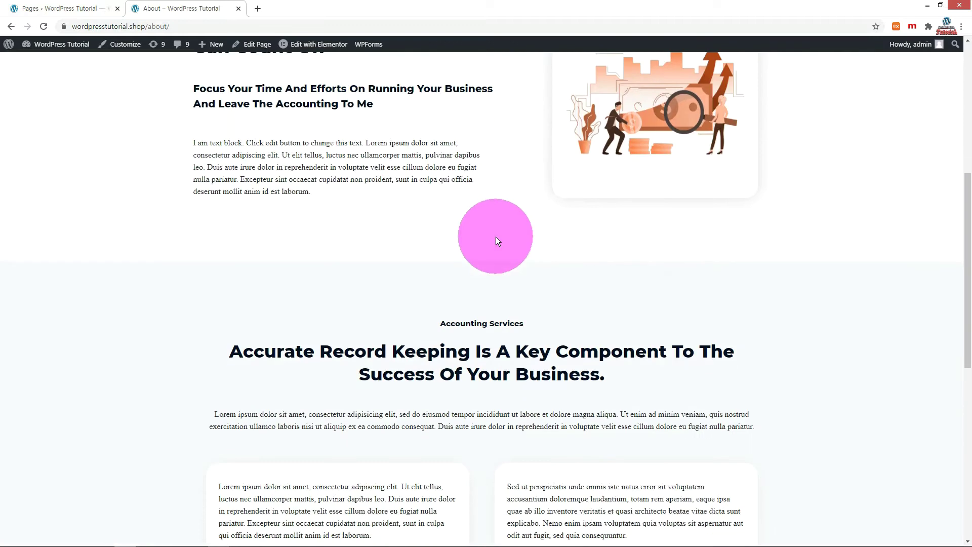
{"action": "scroll", "coordinate": [496, 236], "scroll_direction": "down", "scroll_amount": 8}
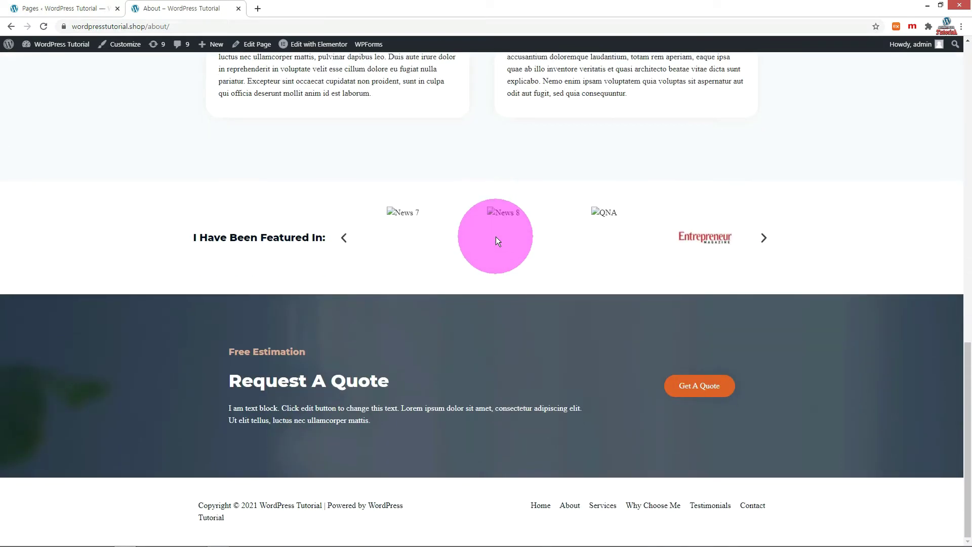
{"action": "scroll", "coordinate": [496, 236], "scroll_direction": "up", "scroll_amount": 15}
{"action": "left_click", "coordinate": [41, 9]}
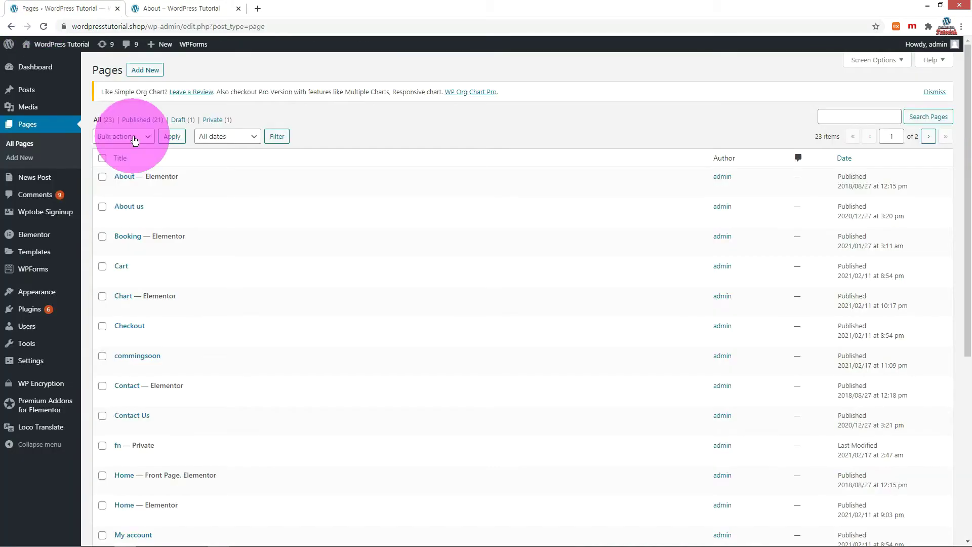
{"action": "mouse_move", "coordinate": [187, 189]}
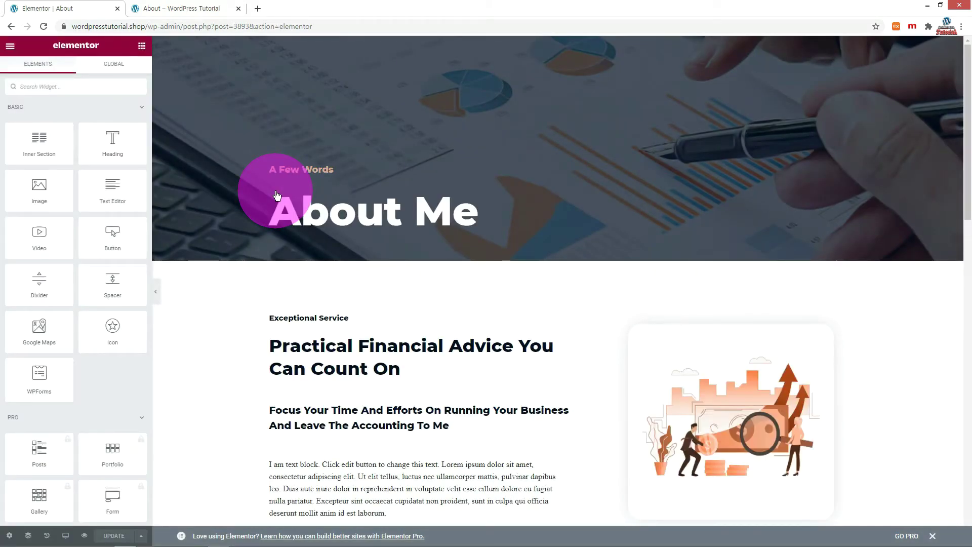
Step: Preview the Mountain kit's Services page in Starter Templates and import it below Request A Quote
{"action": "scroll", "coordinate": [218, 296], "scroll_direction": "down", "scroll_amount": 15}
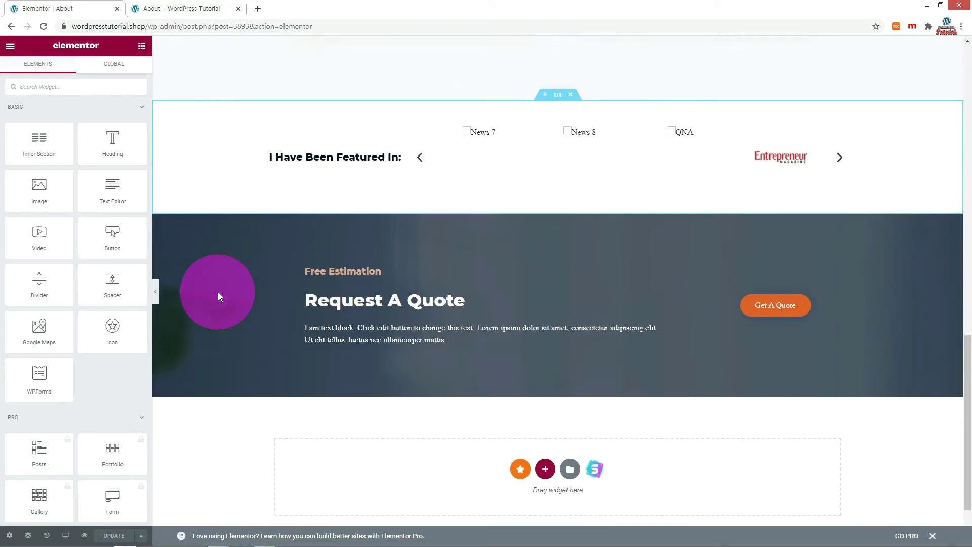
{"action": "scroll", "coordinate": [218, 296], "scroll_direction": "down", "scroll_amount": 2}
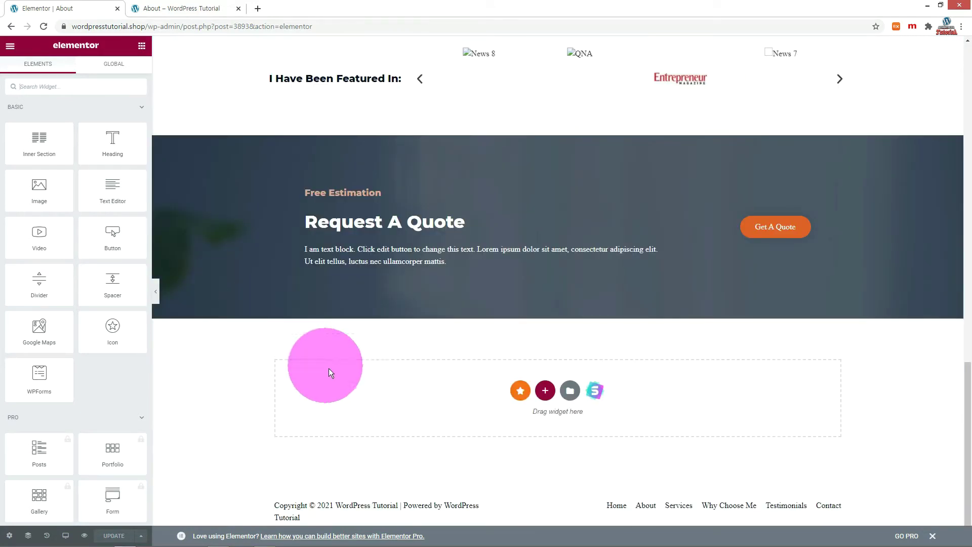
{"action": "left_click", "coordinate": [595, 391]}
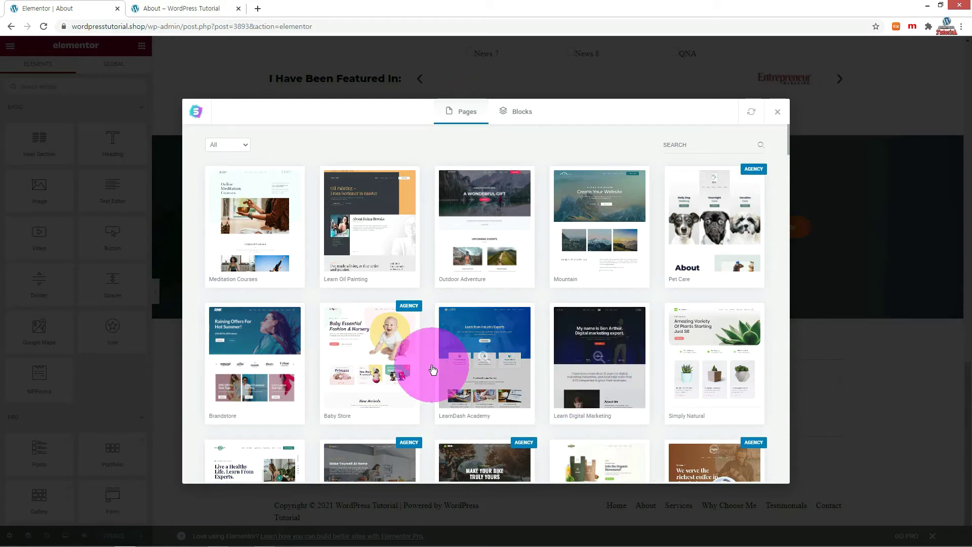
{"action": "left_click", "coordinate": [614, 218]}
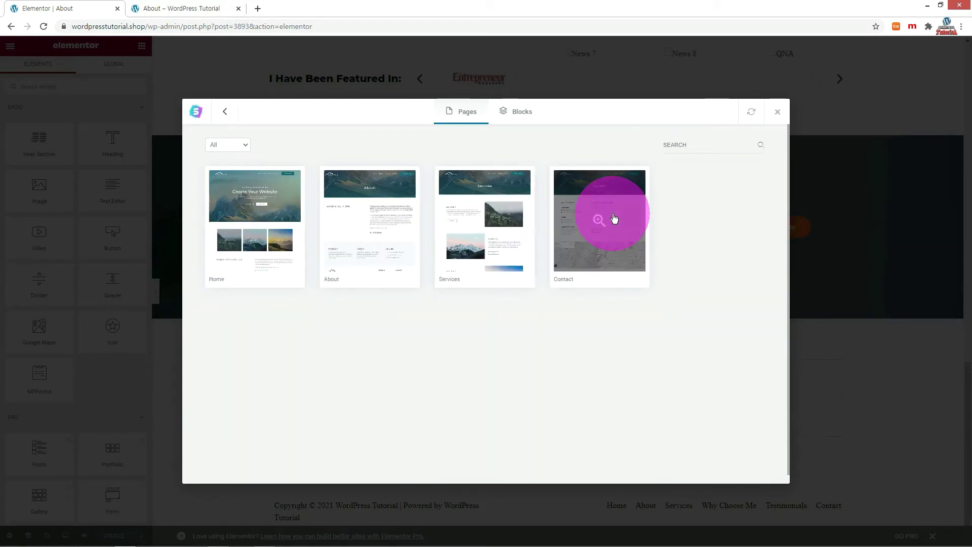
{"action": "left_click", "coordinate": [460, 219]}
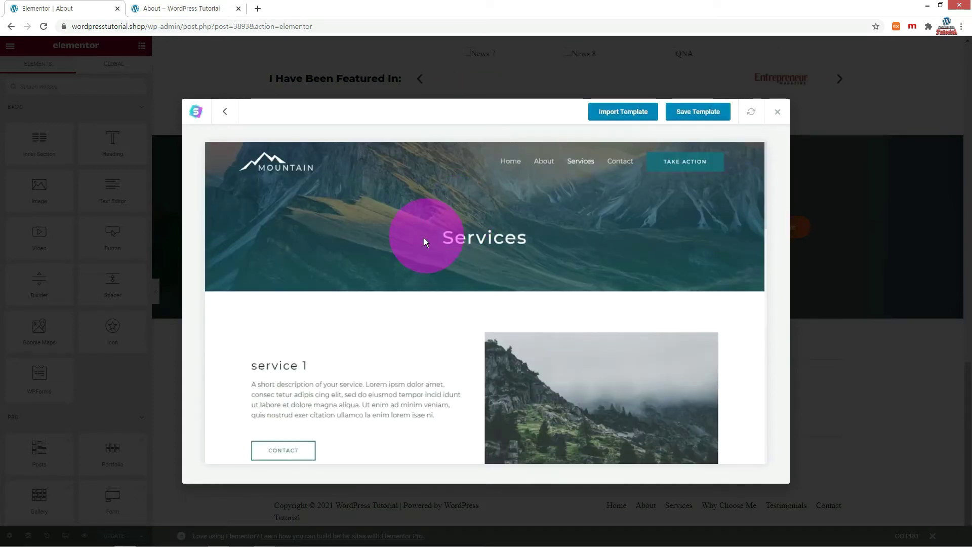
{"action": "scroll", "coordinate": [418, 239], "scroll_direction": "down", "scroll_amount": 5}
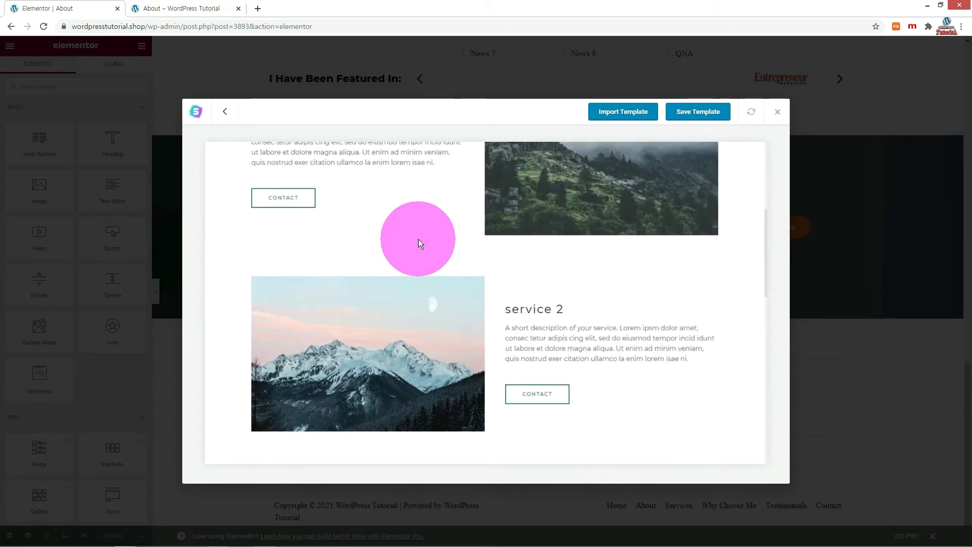
{"action": "scroll", "coordinate": [418, 239], "scroll_direction": "down", "scroll_amount": 6}
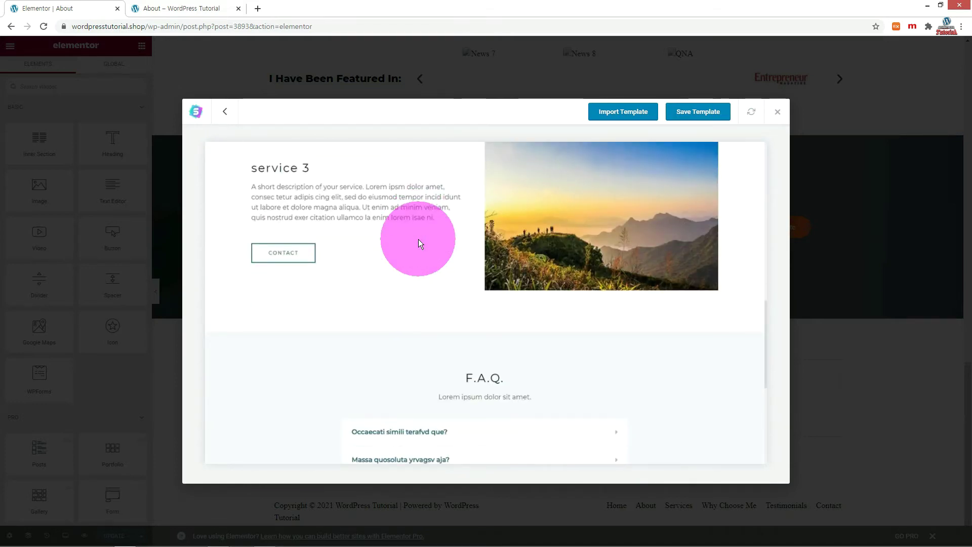
{"action": "scroll", "coordinate": [418, 239], "scroll_direction": "down", "scroll_amount": 5}
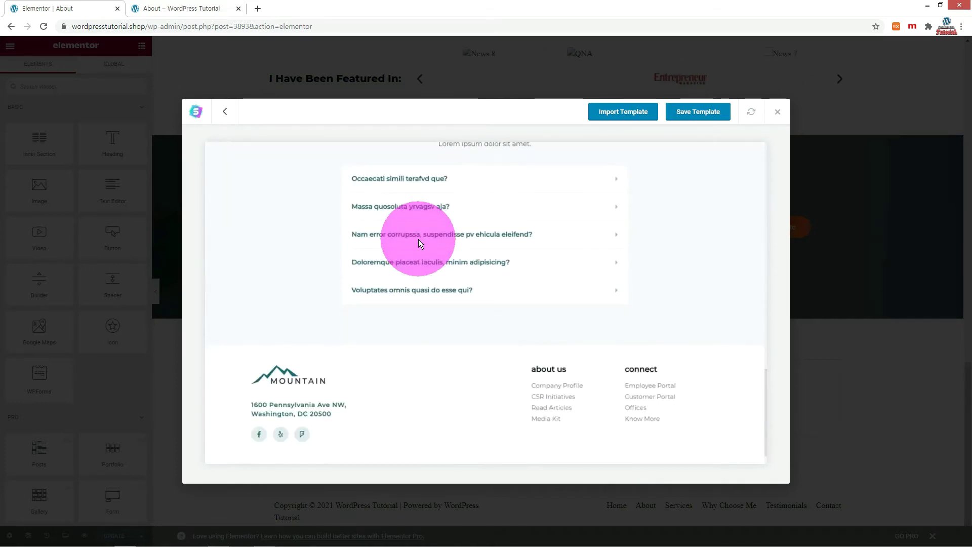
{"action": "scroll", "coordinate": [418, 239], "scroll_direction": "up", "scroll_amount": 5}
{"action": "left_click", "coordinate": [616, 112]}
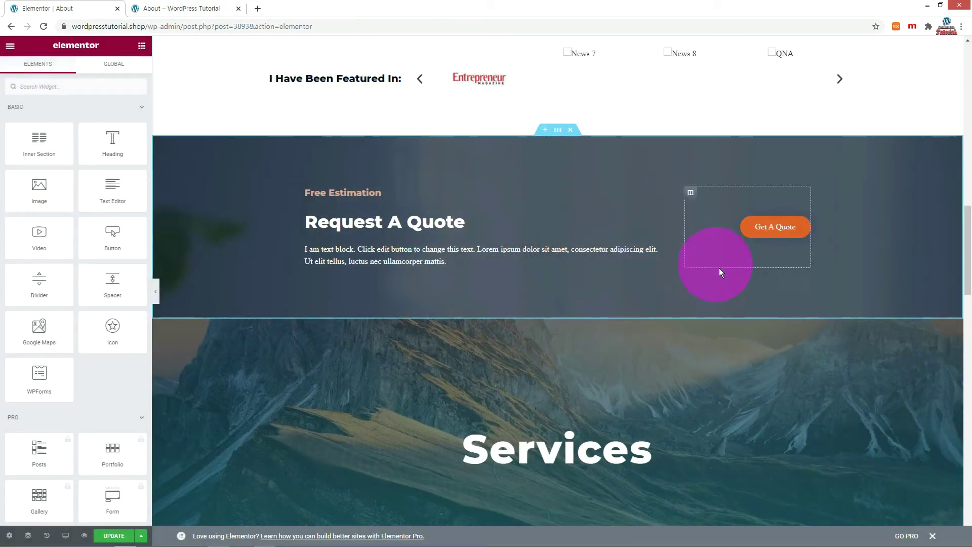
Step: Delete the imported Services banner and F.A.Q. sections, then update the About page
{"action": "scroll", "coordinate": [675, 335], "scroll_direction": "down", "scroll_amount": 5}
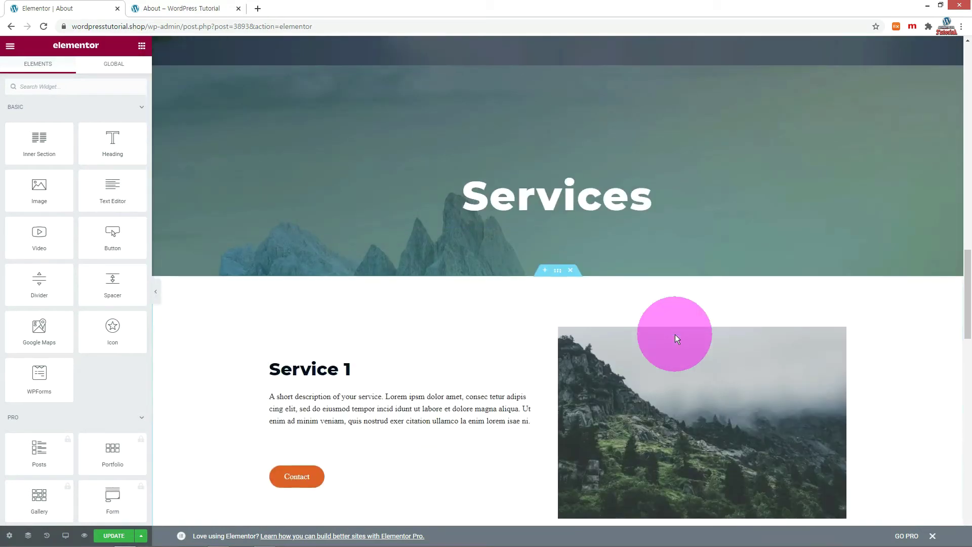
{"action": "scroll", "coordinate": [676, 334], "scroll_direction": "up", "scroll_amount": 2}
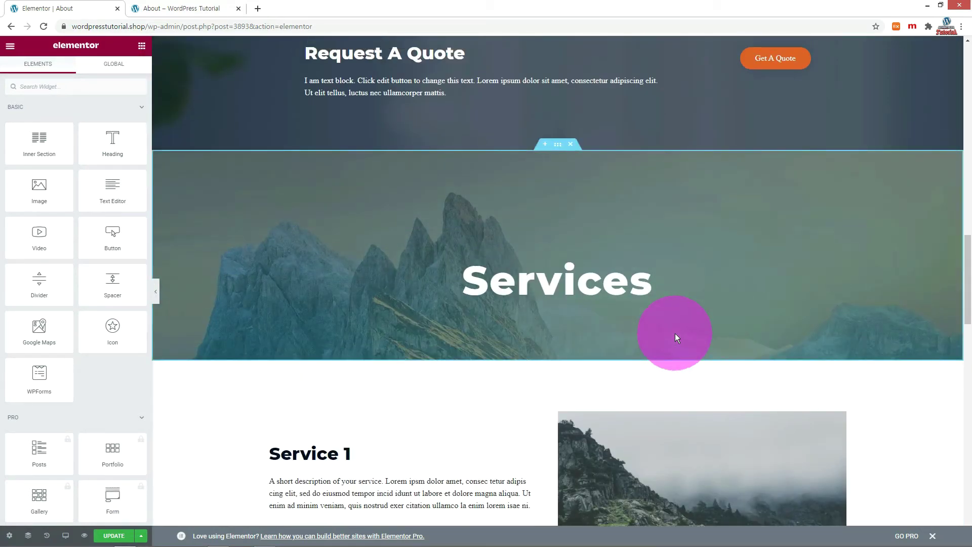
{"action": "left_click", "coordinate": [568, 145]}
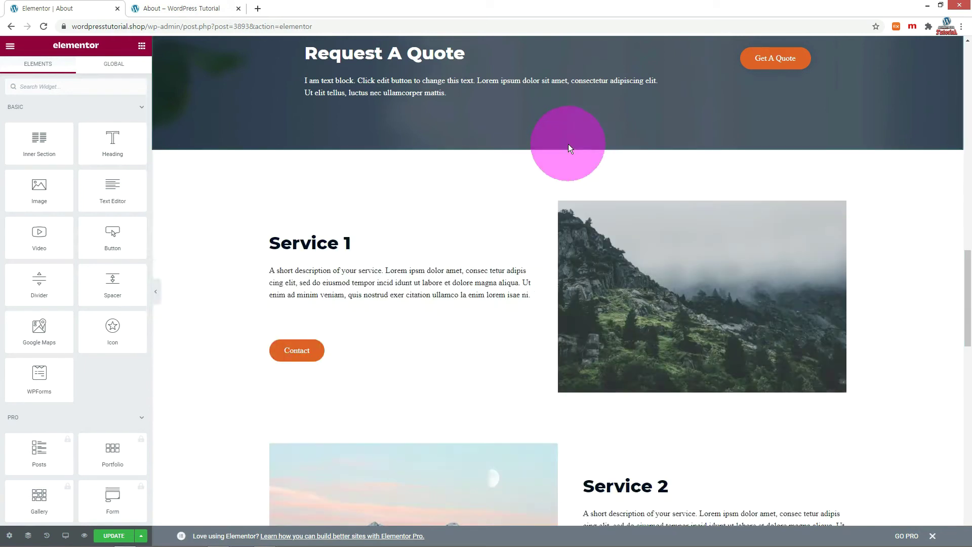
{"action": "scroll", "coordinate": [479, 235], "scroll_direction": "down", "scroll_amount": 15}
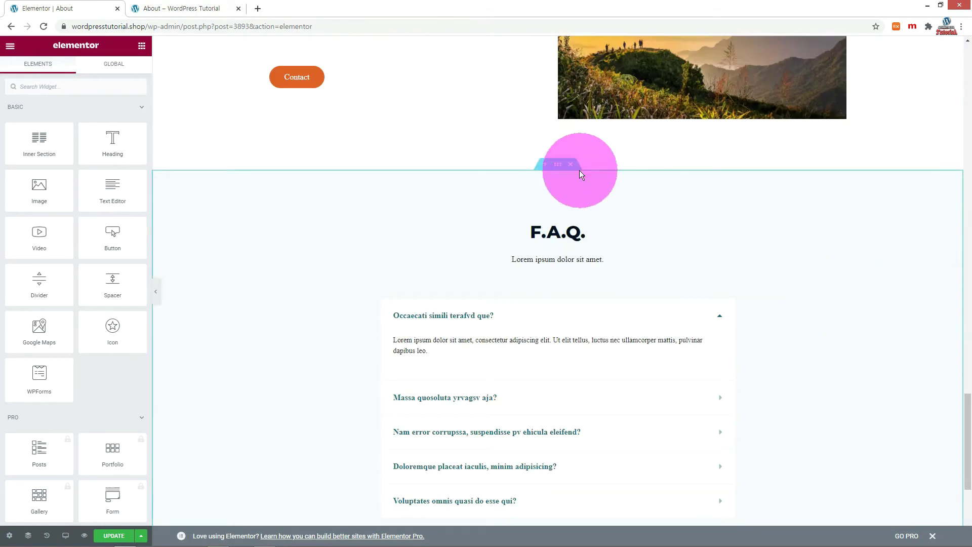
{"action": "left_click", "coordinate": [579, 169]}
{"action": "left_click", "coordinate": [124, 535]}
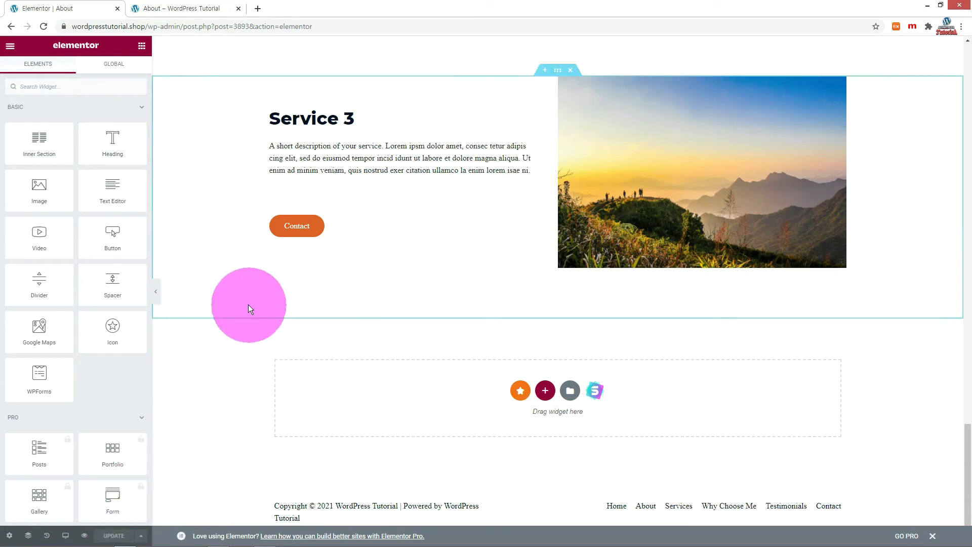
Step: Scroll through the live About page to check the new Service 1, 2 and 3 sections
{"action": "left_click", "coordinate": [163, 10]}
{"action": "scroll", "coordinate": [542, 265], "scroll_direction": "down", "scroll_amount": 15}
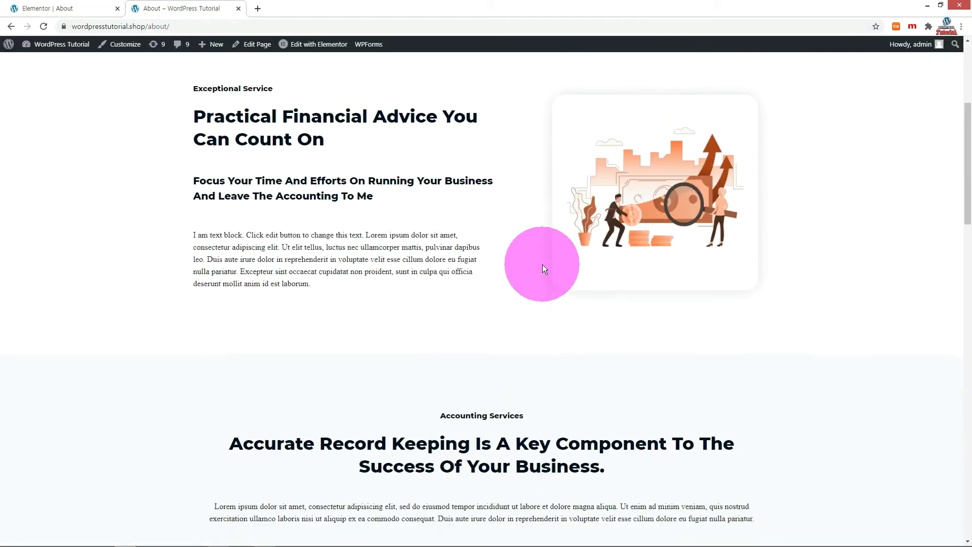
{"action": "scroll", "coordinate": [540, 265], "scroll_direction": "down", "scroll_amount": 3}
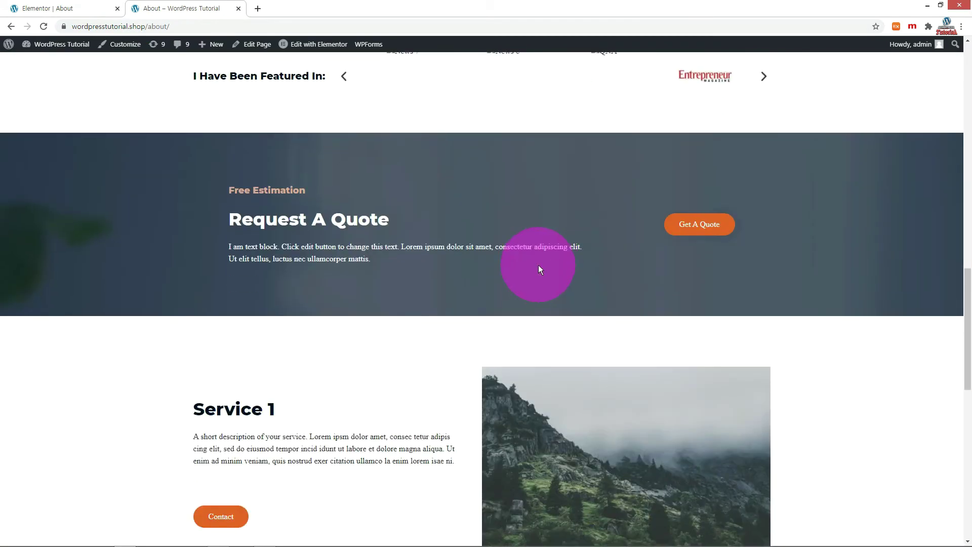
{"action": "scroll", "coordinate": [834, 358], "scroll_direction": "down", "scroll_amount": 4}
{"action": "scroll", "coordinate": [833, 358], "scroll_direction": "down", "scroll_amount": 1}
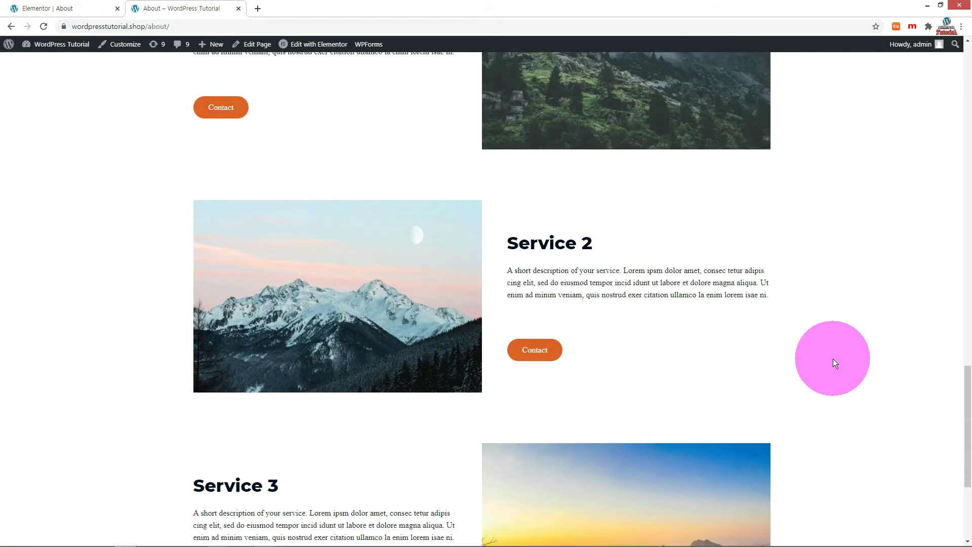
{"action": "scroll", "coordinate": [833, 357], "scroll_direction": "down", "scroll_amount": 4}
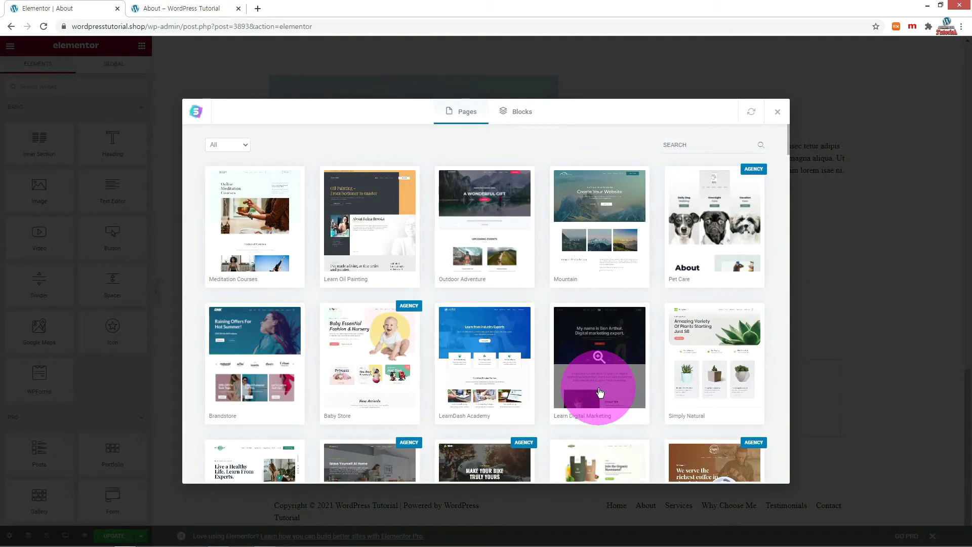
Step: Import Learn Baking's All Courses template, adding its Courses banner and Baking Courses section to About
{"action": "scroll", "coordinate": [440, 248], "scroll_direction": "down", "scroll_amount": 3}
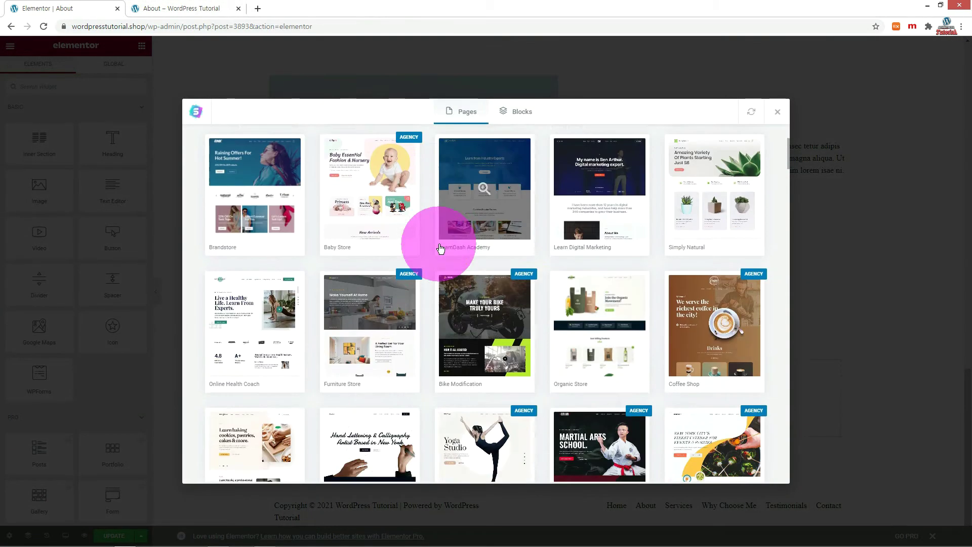
{"action": "scroll", "coordinate": [440, 248], "scroll_direction": "down", "scroll_amount": 3}
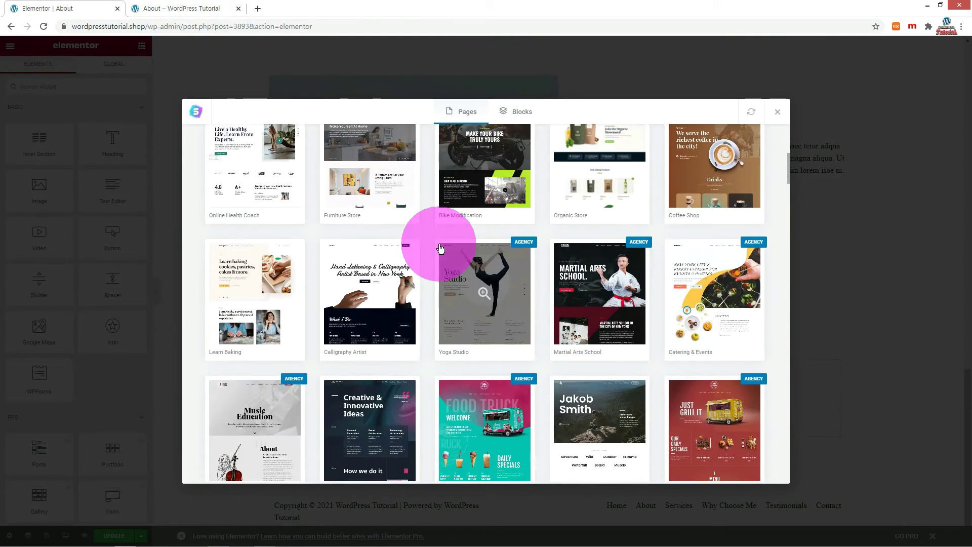
{"action": "left_click", "coordinate": [256, 294]}
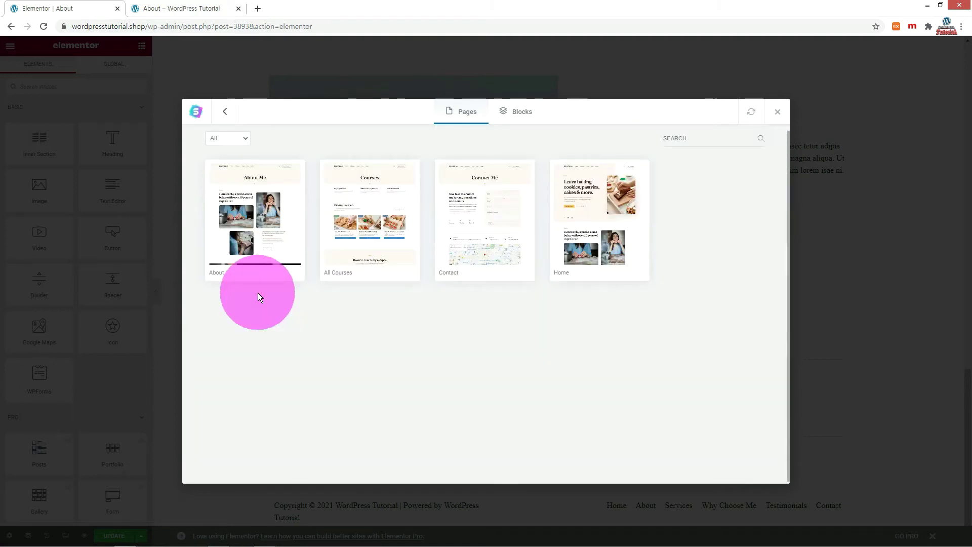
{"action": "left_click", "coordinate": [337, 254]}
{"action": "left_click", "coordinate": [617, 112]}
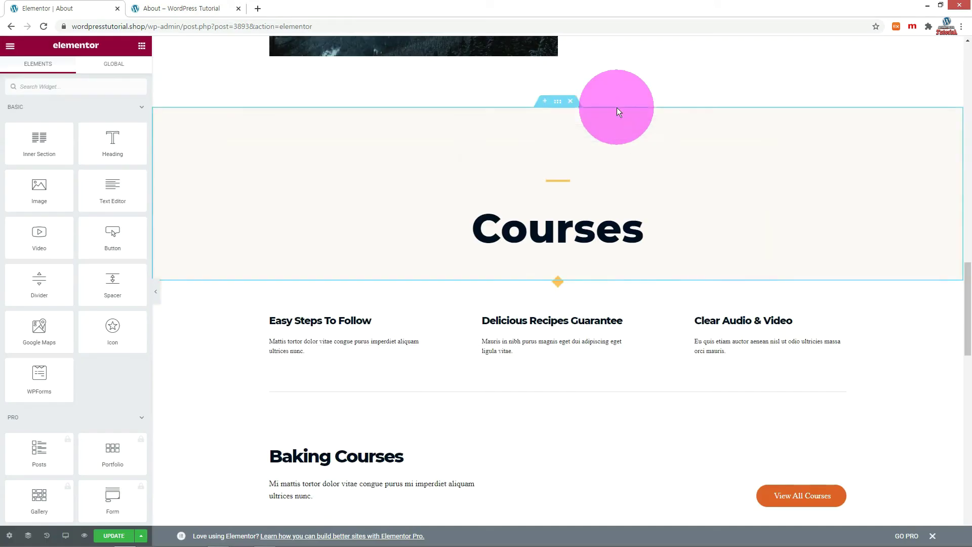
{"action": "left_click", "coordinate": [574, 106]}
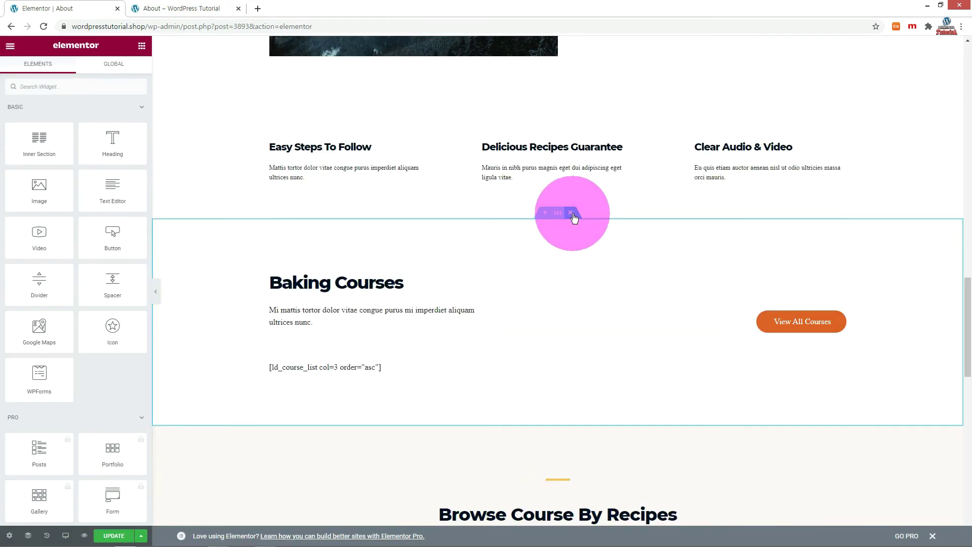
{"action": "left_click", "coordinate": [571, 213]}
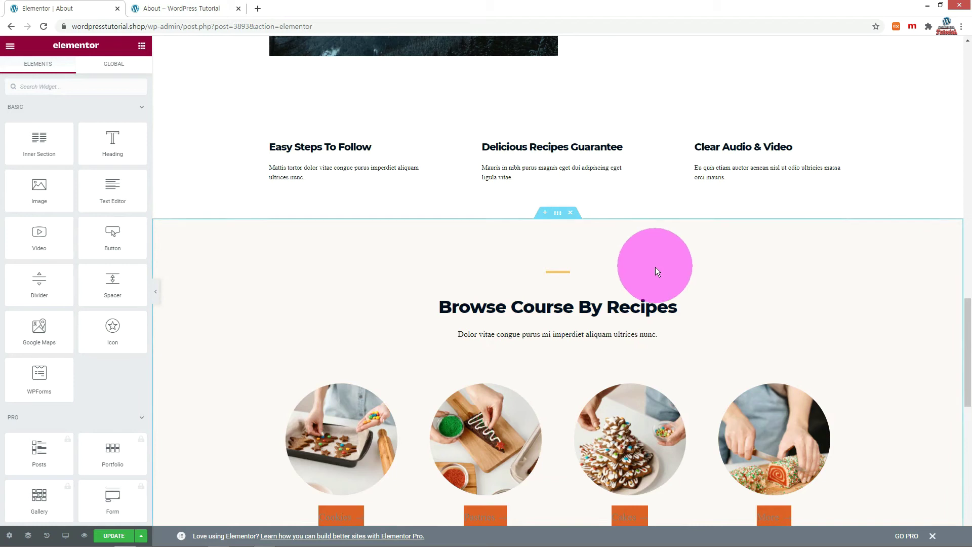
{"action": "scroll", "coordinate": [655, 268], "scroll_direction": "up", "scroll_amount": 5}
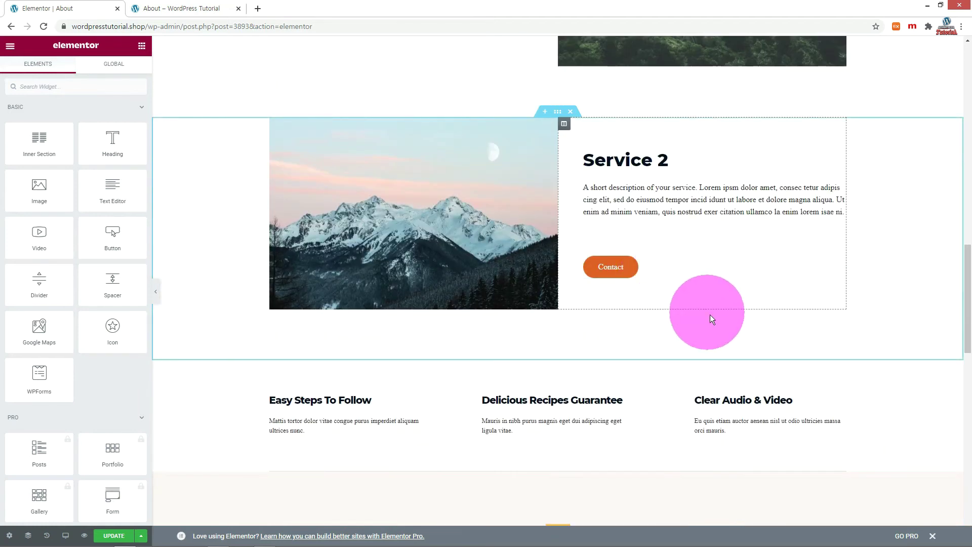
{"action": "scroll", "coordinate": [711, 319], "scroll_direction": "down", "scroll_amount": 3}
{"action": "scroll", "coordinate": [710, 319], "scroll_direction": "down", "scroll_amount": 5}
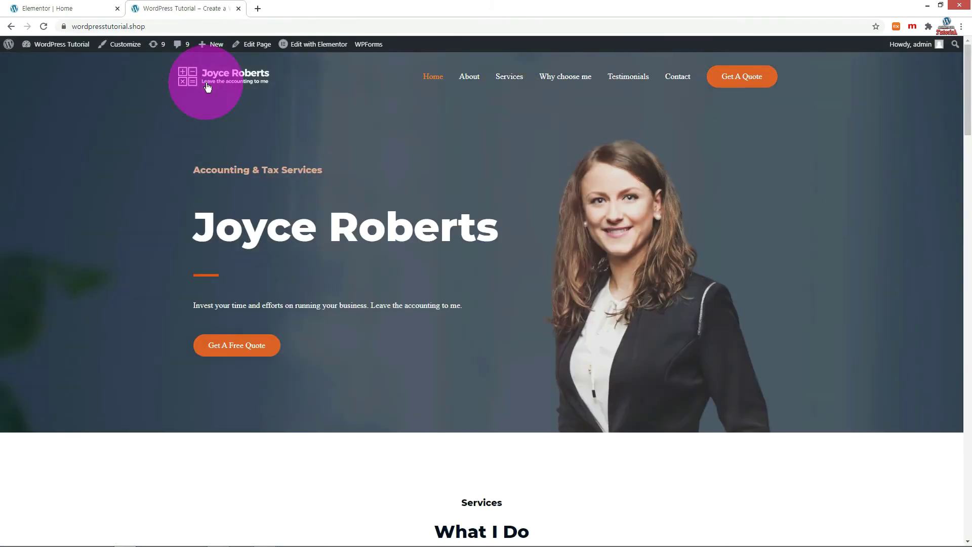
Step: In the Home page editor, import the Elderly Home kit's Home template below Request A Quote
{"action": "left_click", "coordinate": [43, 10]}
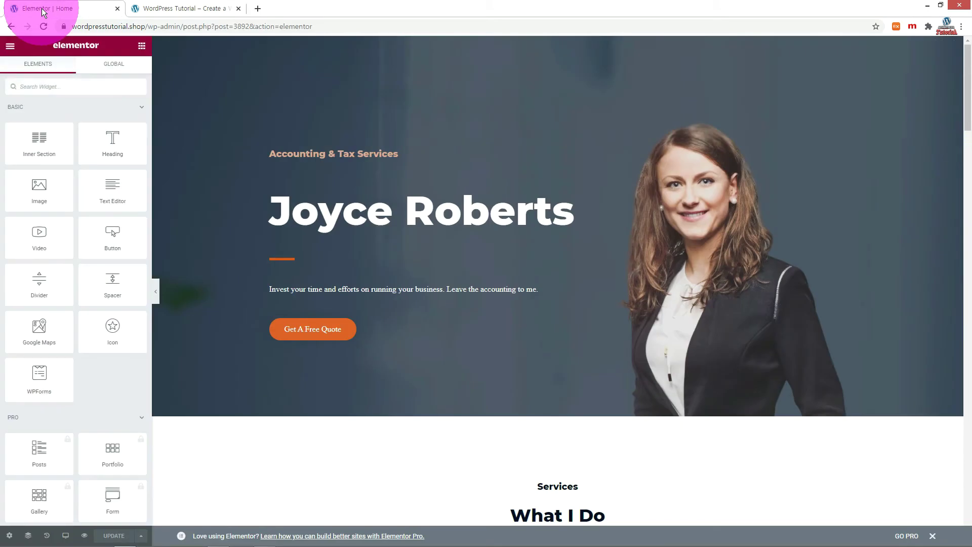
{"action": "scroll", "coordinate": [743, 428], "scroll_direction": "down", "scroll_amount": 15}
{"action": "left_click", "coordinate": [597, 393]}
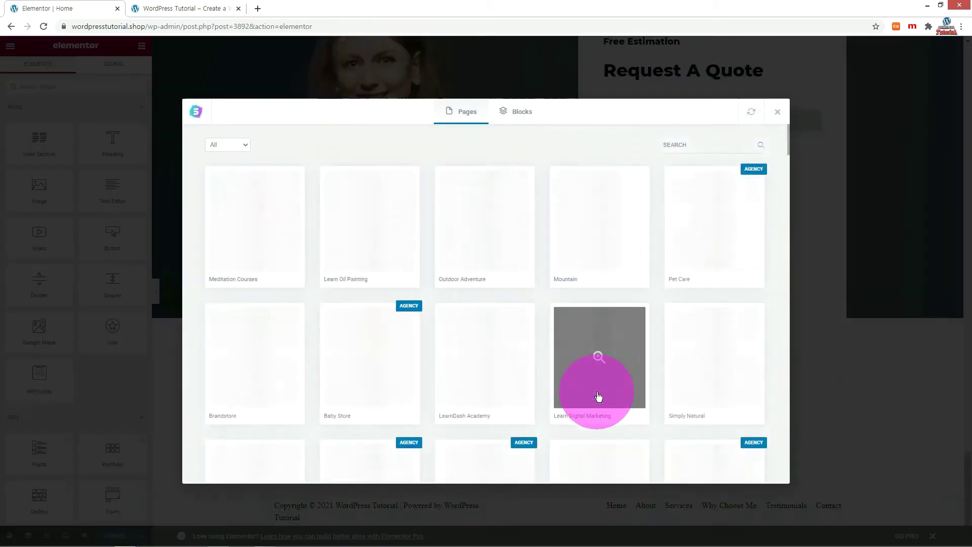
{"action": "scroll", "coordinate": [254, 311], "scroll_direction": "down", "scroll_amount": 5}
{"action": "left_click", "coordinate": [253, 310]}
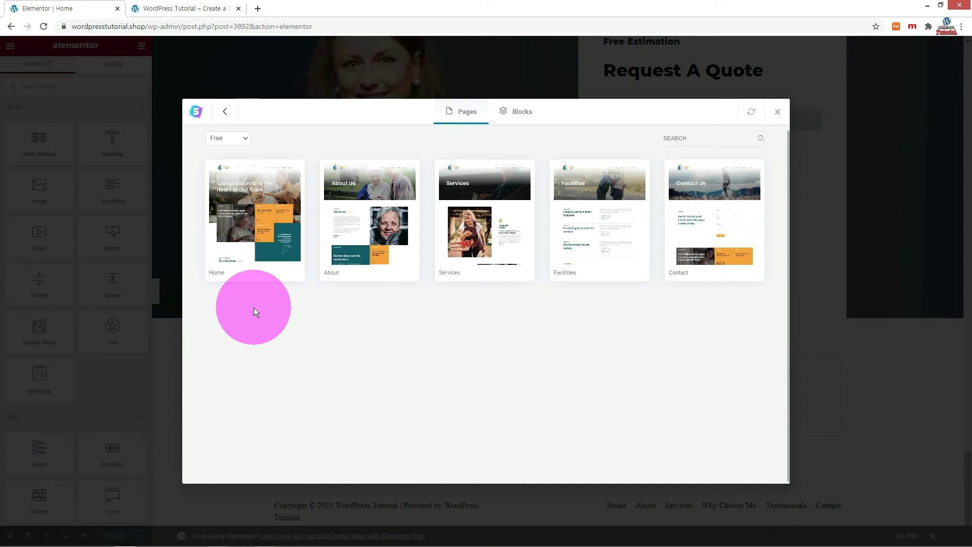
{"action": "left_click", "coordinate": [255, 196]}
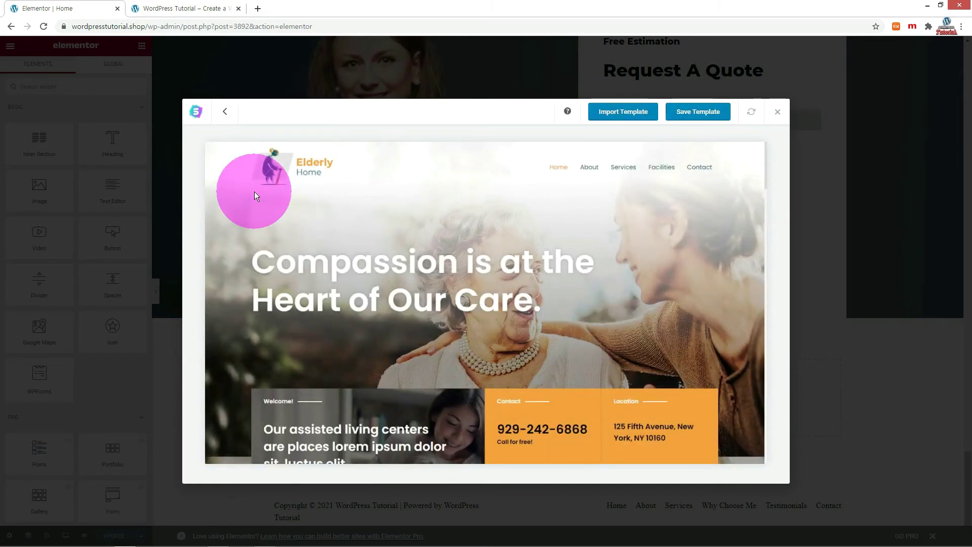
{"action": "scroll", "coordinate": [601, 256], "scroll_direction": "down", "scroll_amount": 10}
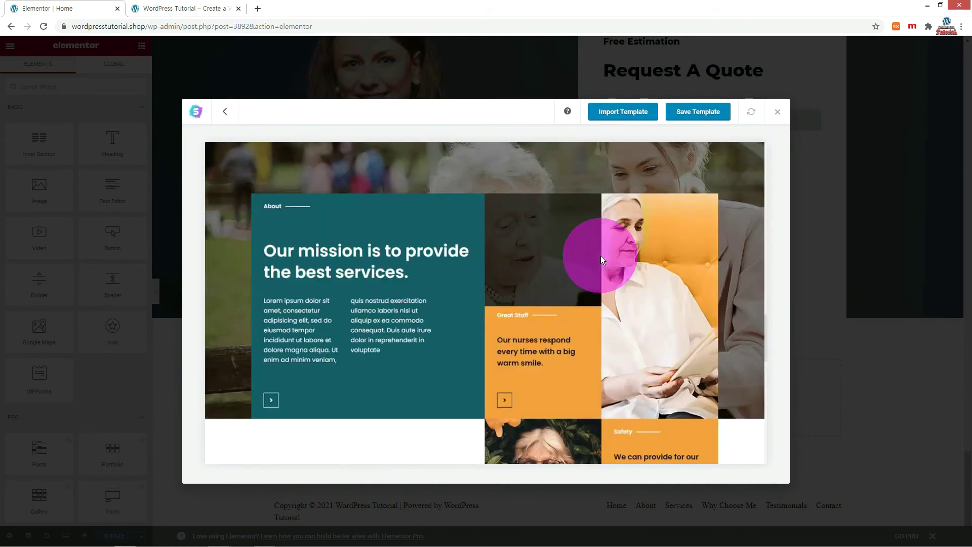
{"action": "scroll", "coordinate": [601, 256], "scroll_direction": "down", "scroll_amount": 5}
{"action": "scroll", "coordinate": [602, 257], "scroll_direction": "up", "scroll_amount": 5}
{"action": "left_click", "coordinate": [614, 112]}
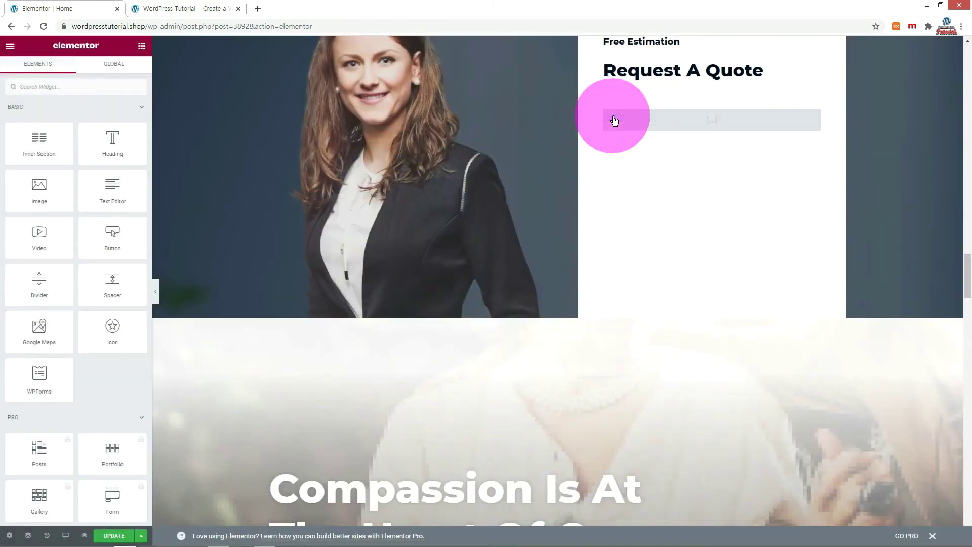
Step: Reload the live Home page and review the Compassion hero, Our Services, Features and Our Mission sections
{"action": "key", "text": "ctrl+Tab"}
{"action": "key", "text": "F5"}
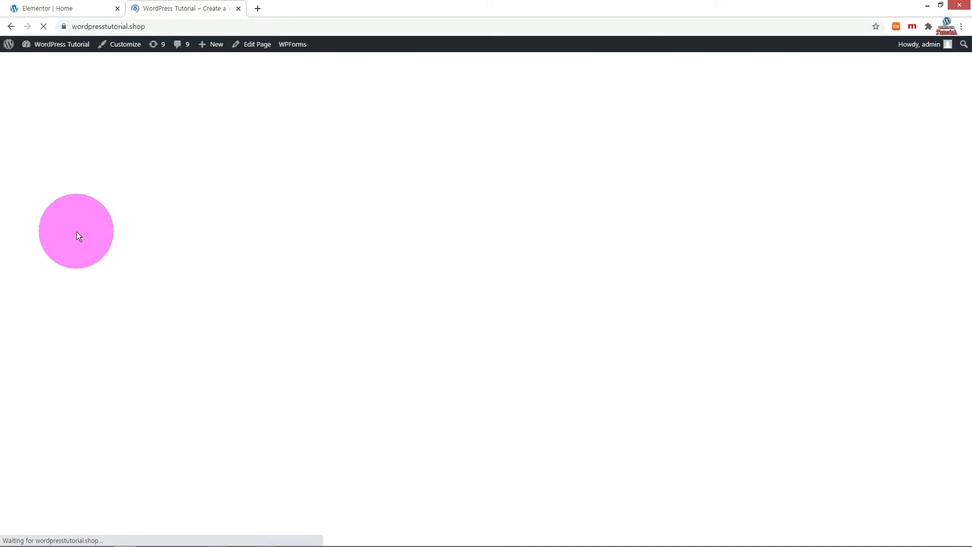
{"action": "scroll", "coordinate": [91, 231], "scroll_direction": "down", "scroll_amount": 15}
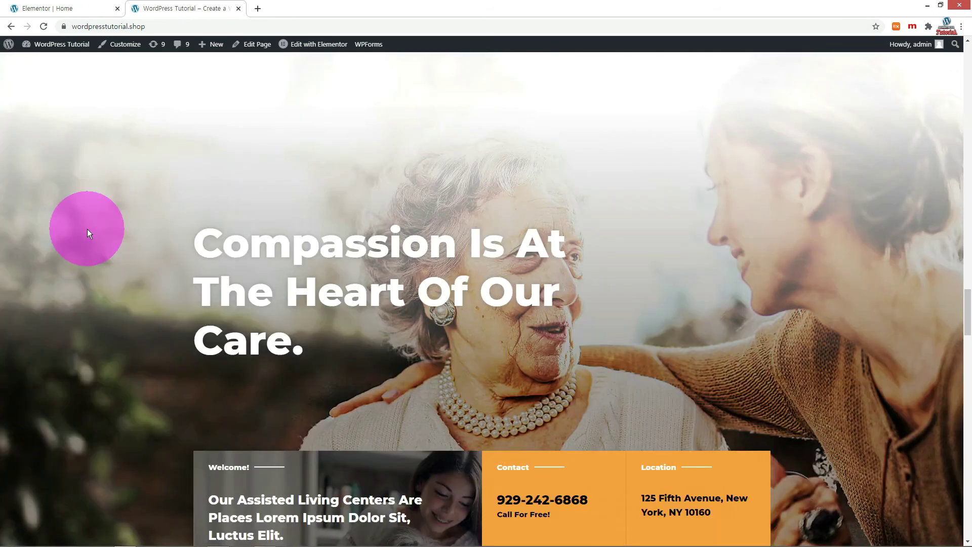
{"action": "scroll", "coordinate": [87, 230], "scroll_direction": "up", "scroll_amount": 5}
{"action": "scroll", "coordinate": [87, 229], "scroll_direction": "down", "scroll_amount": 10}
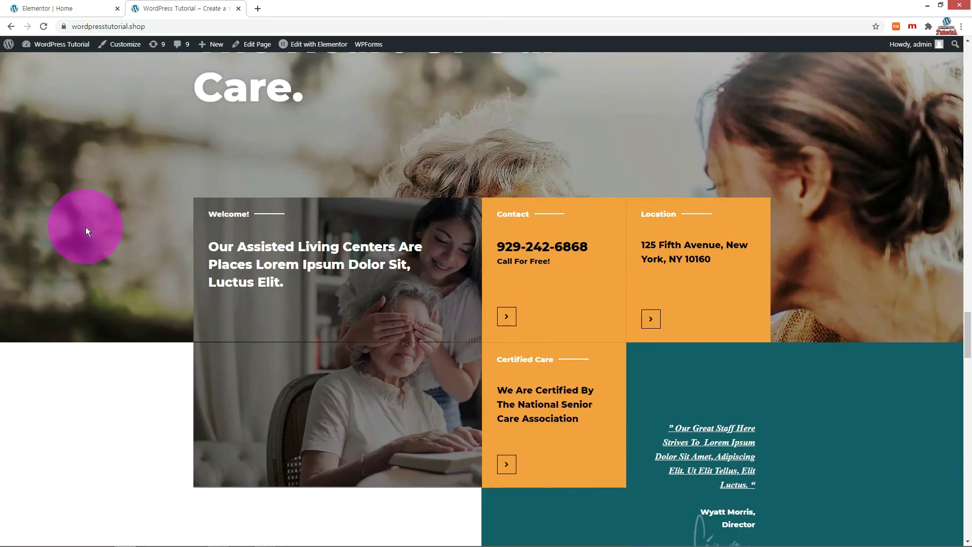
{"action": "scroll", "coordinate": [86, 231], "scroll_direction": "down", "scroll_amount": 5}
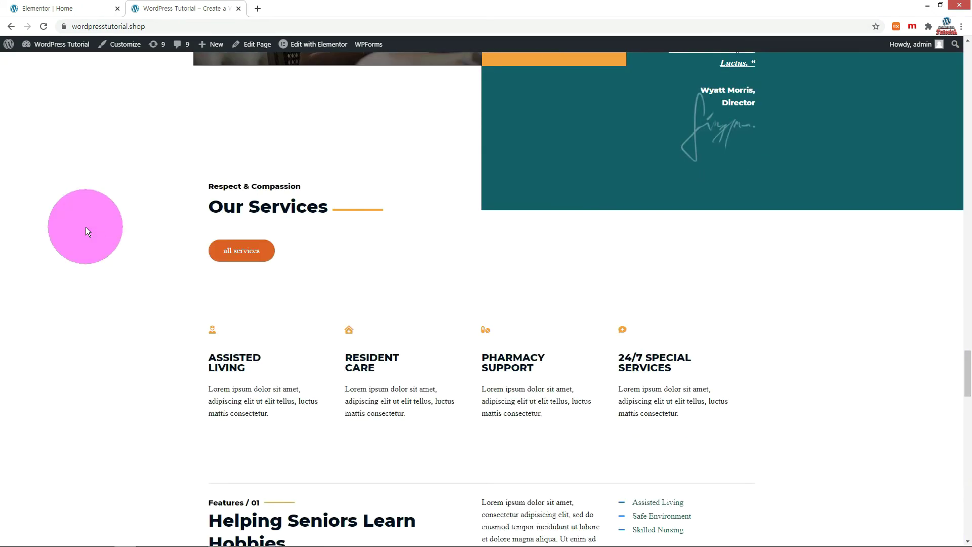
{"action": "scroll", "coordinate": [85, 227], "scroll_direction": "down", "scroll_amount": 7}
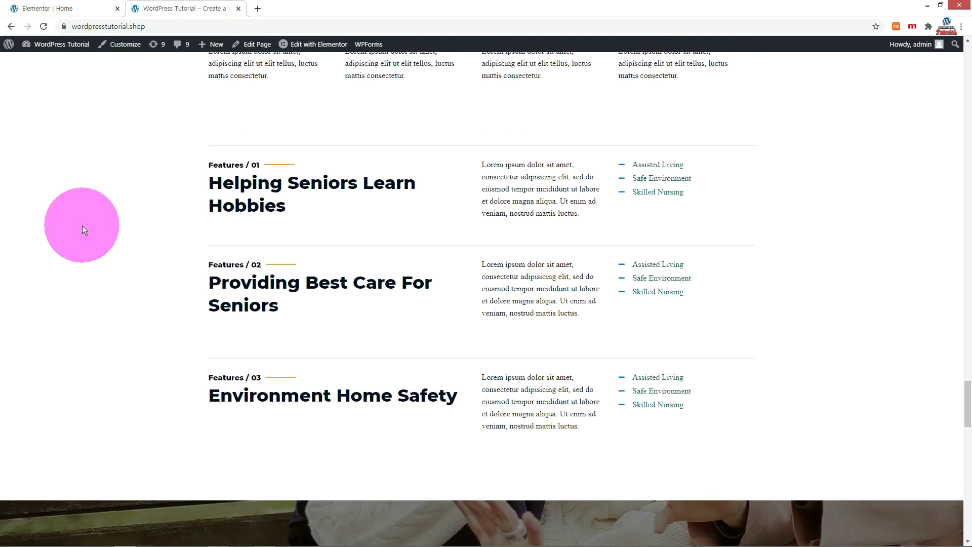
{"action": "scroll", "coordinate": [82, 226], "scroll_direction": "down", "scroll_amount": 10}
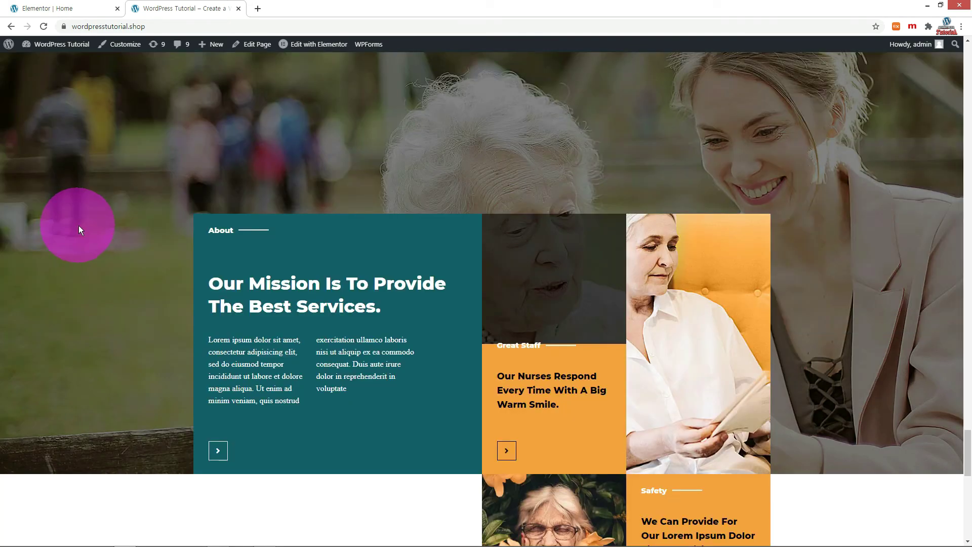
Step: Delete the Joyce Roberts hero section from the Home page and update it
{"action": "key", "text": "ctrl+Page_Up"}
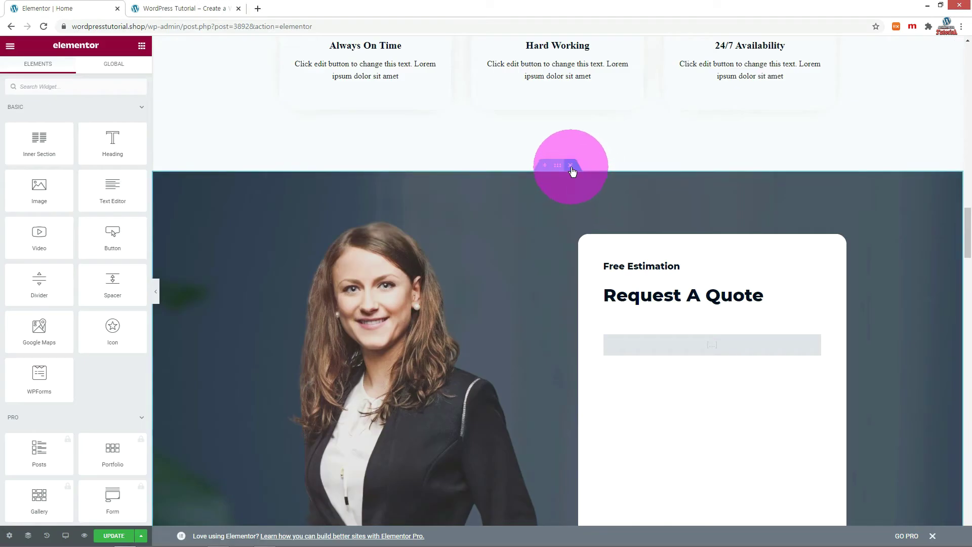
{"action": "scroll", "coordinate": [567, 162], "scroll_direction": "up", "scroll_amount": 7}
{"action": "scroll", "coordinate": [570, 147], "scroll_direction": "up", "scroll_amount": 7}
{"action": "scroll", "coordinate": [573, 142], "scroll_direction": "up", "scroll_amount": 10}
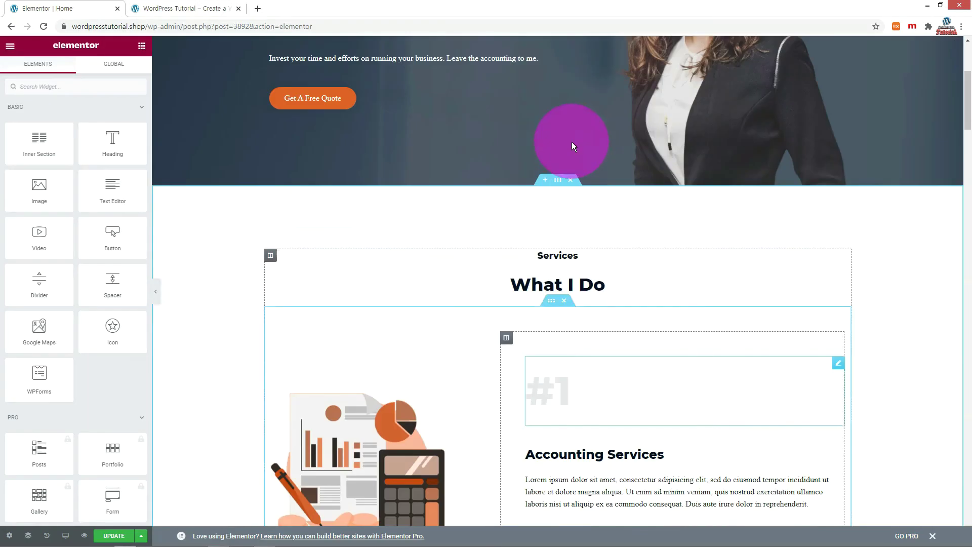
{"action": "scroll", "coordinate": [557, 203], "scroll_direction": "up", "scroll_amount": 3}
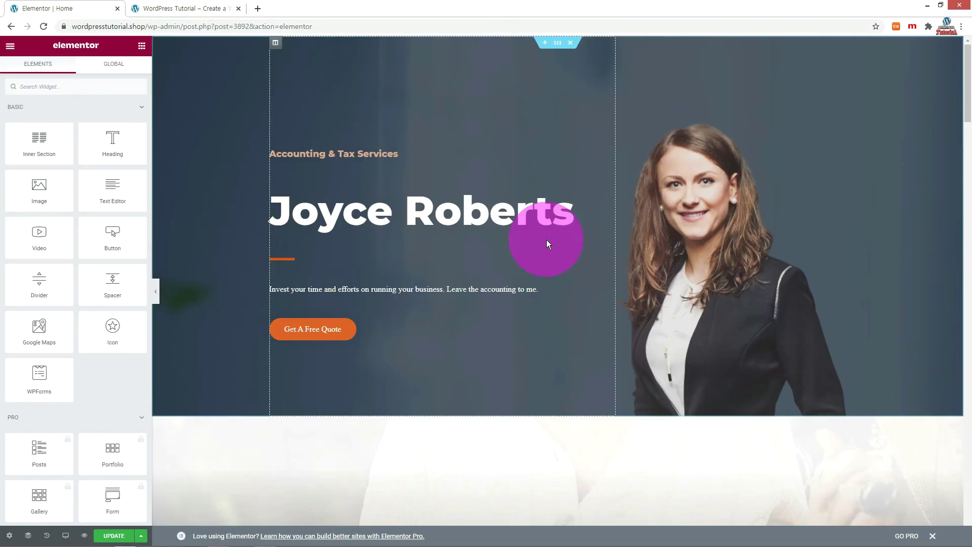
{"action": "left_click", "coordinate": [570, 43]}
{"action": "scroll", "coordinate": [500, 143], "scroll_direction": "down", "scroll_amount": 10}
{"action": "scroll", "coordinate": [491, 232], "scroll_direction": "down", "scroll_amount": 15}
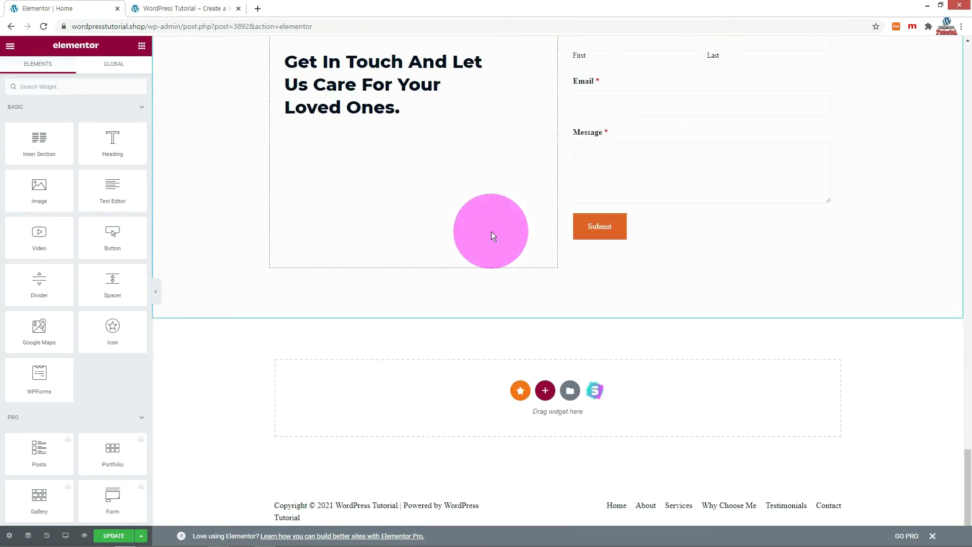
{"action": "left_click", "coordinate": [114, 535]}
{"action": "key", "text": "ctrl+Page_Down"}
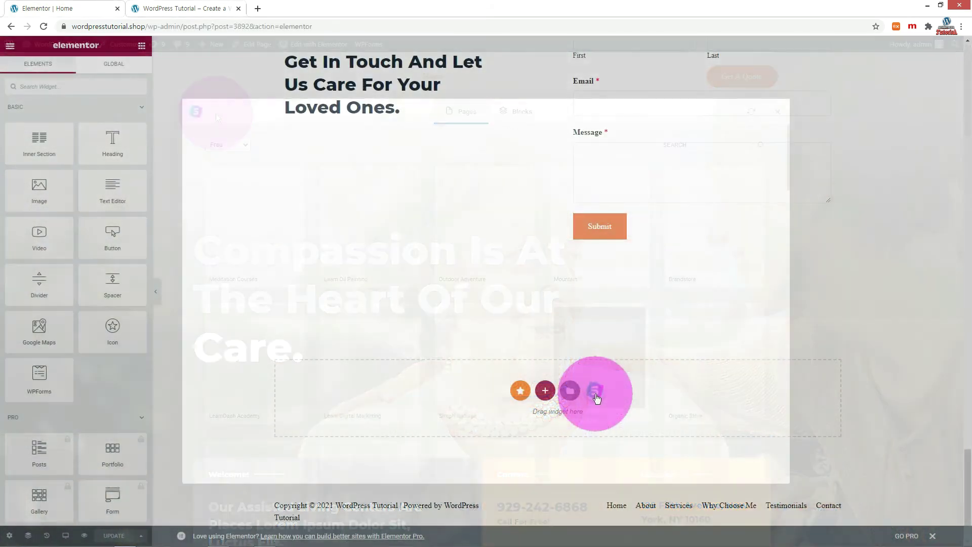
Step: Re-import the Accountant kit's Home template and drag its Joyce Roberts hero above the Compassion hero
{"action": "scroll", "coordinate": [596, 311], "scroll_direction": "down", "scroll_amount": 5}
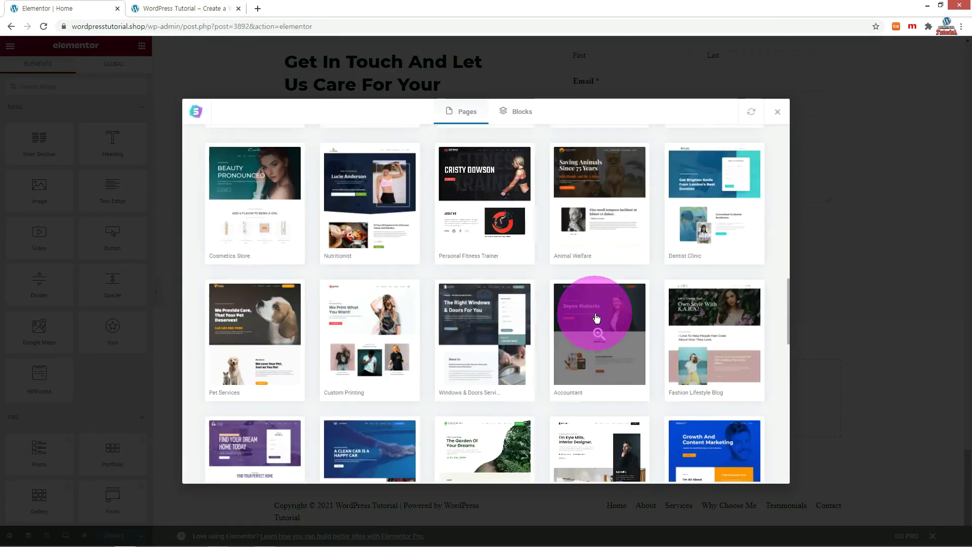
{"action": "left_click", "coordinate": [596, 313]}
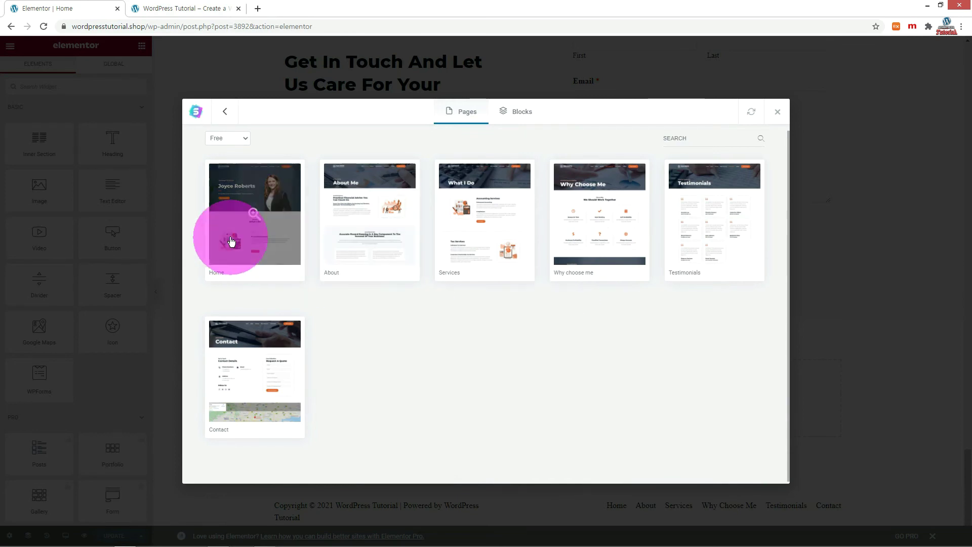
{"action": "left_click", "coordinate": [252, 215]}
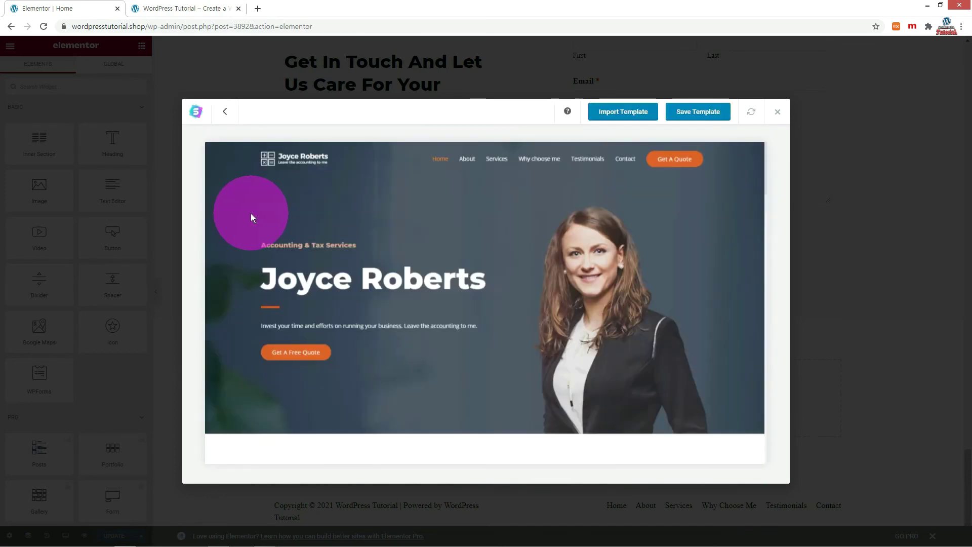
{"action": "left_click", "coordinate": [628, 111]}
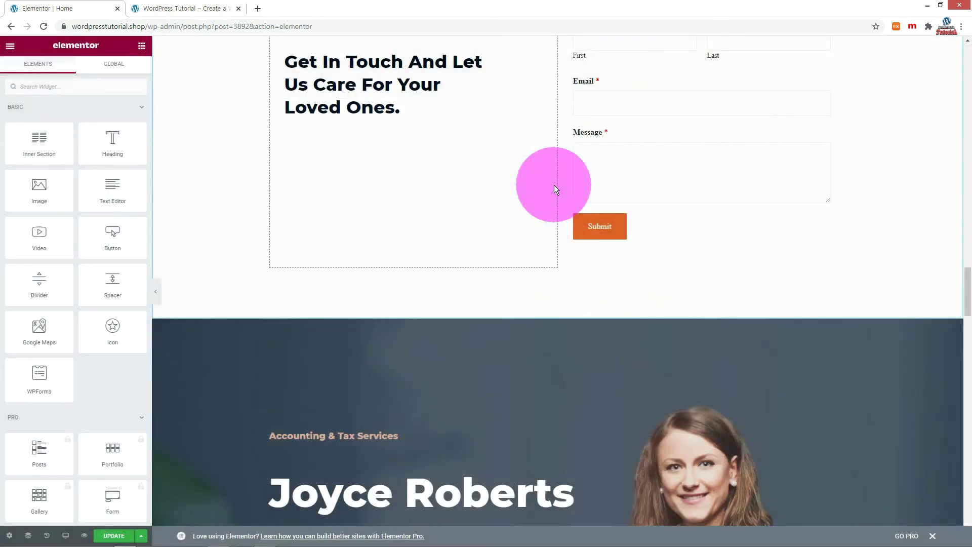
{"action": "left_click_drag", "start_coordinate": [558, 302], "coordinate": [535, 40]}
{"action": "left_click_drag", "start_coordinate": [535, 40], "coordinate": [549, 51]}
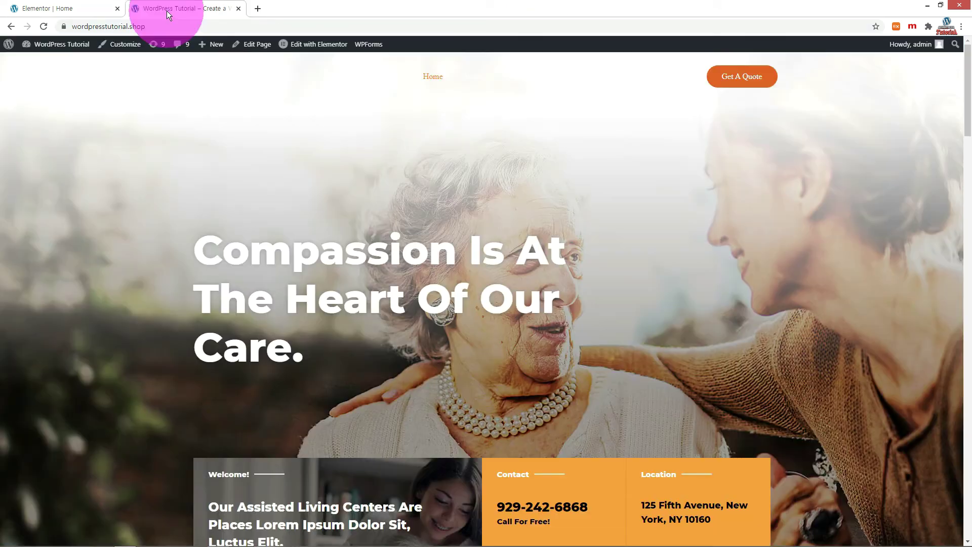
{"action": "left_click", "coordinate": [167, 9]}
Step: Reload the live Home page and confirm the Compassion hero appears beneath the original header hero
{"action": "key", "text": "F5"}
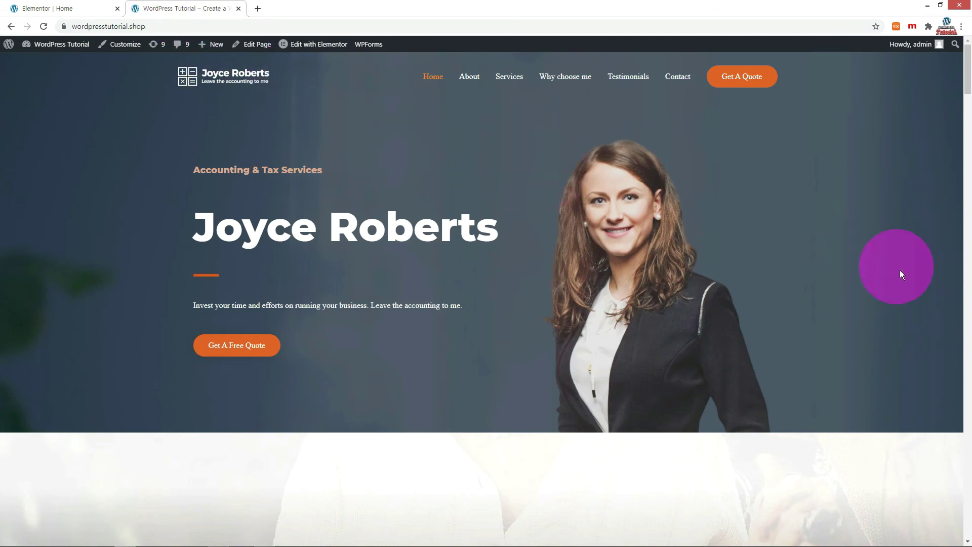
{"action": "scroll", "coordinate": [911, 283], "scroll_direction": "down", "scroll_amount": 9}
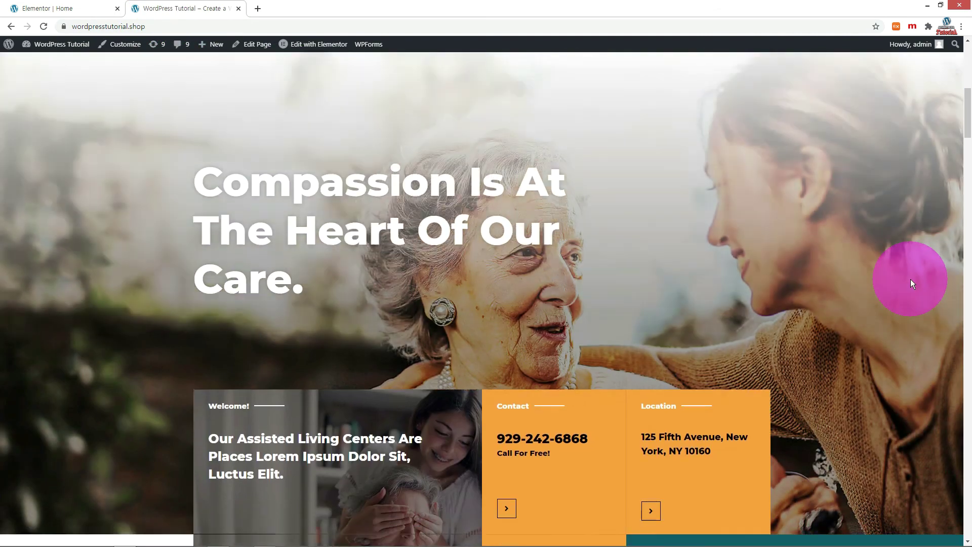